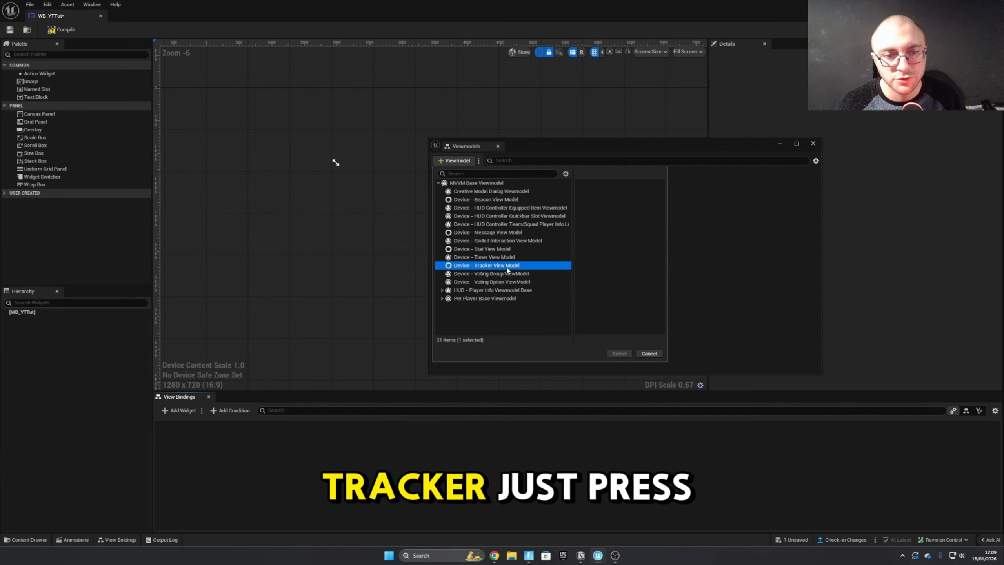
Step: Add the Device - Tracker View Model to the widget and close the Viewmodels window
left_click(522, 465)
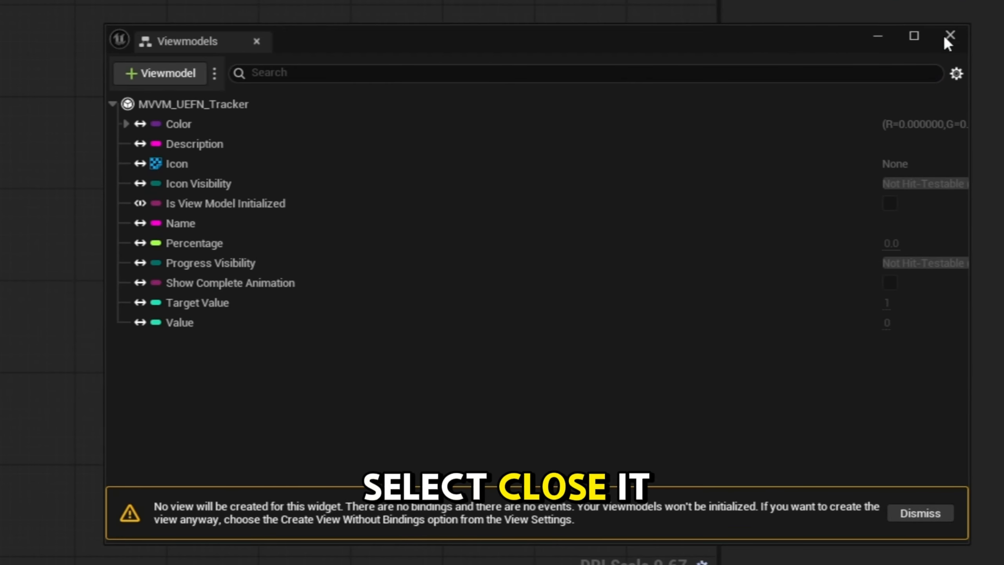
left_click(951, 36)
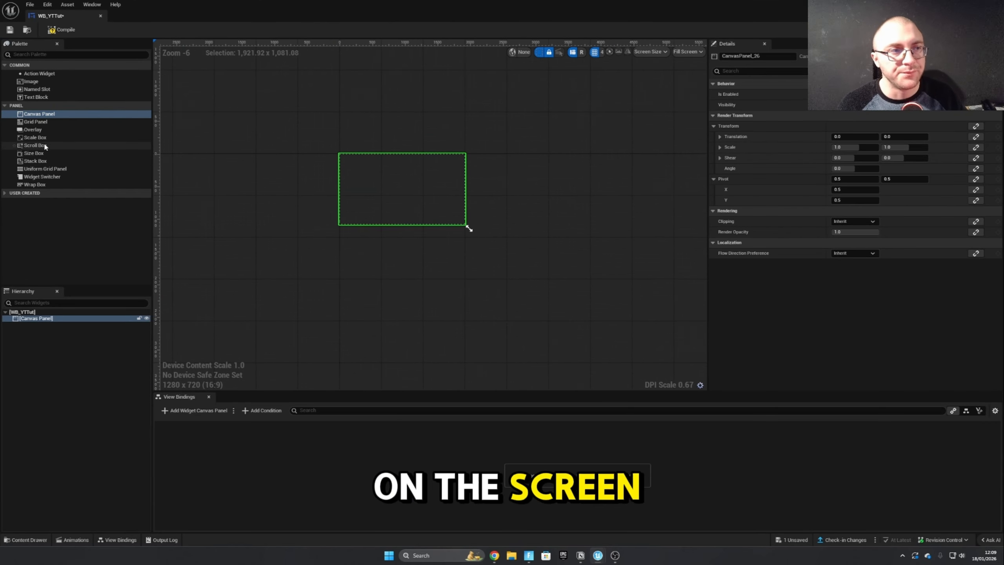
Step: Place an image near the canvas panel's upper-left corner and enlarge it into a wide background bar
left_click_drag(31, 81, 344, 156)
scroll(349, 161, "up", 5)
scroll(355, 163, "up", 4)
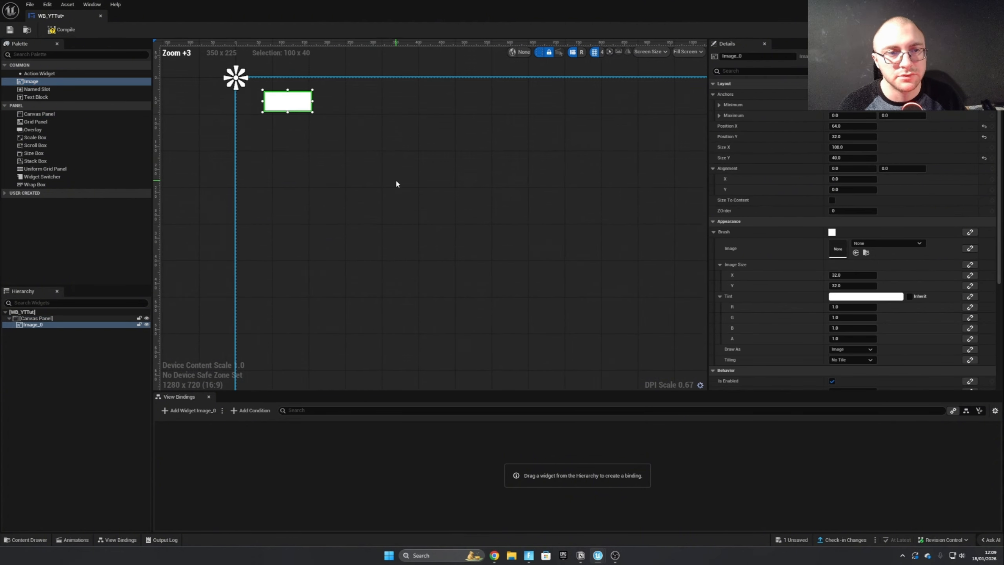
right_click_drag(396, 180, 469, 195)
left_click_drag(451, 150, 545, 158)
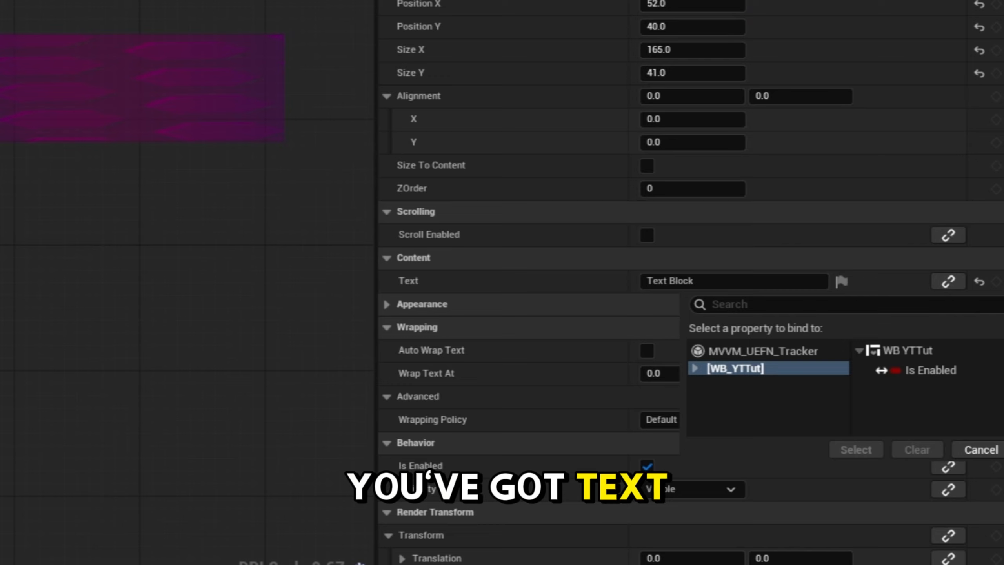
Step: Bind the title text block's Text property to Name in MVVM_UEFN_Tracker
key("Escape")
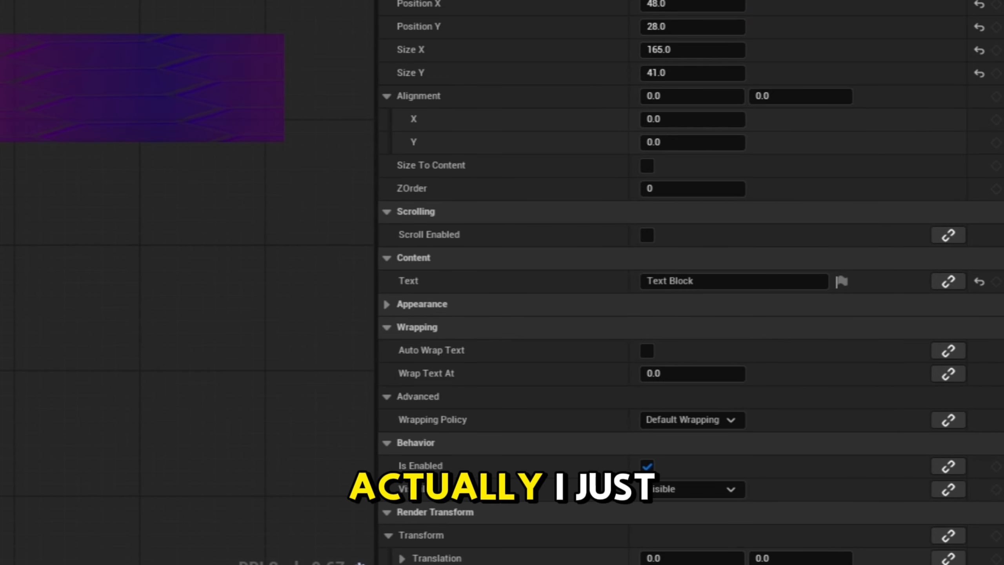
left_click(948, 281)
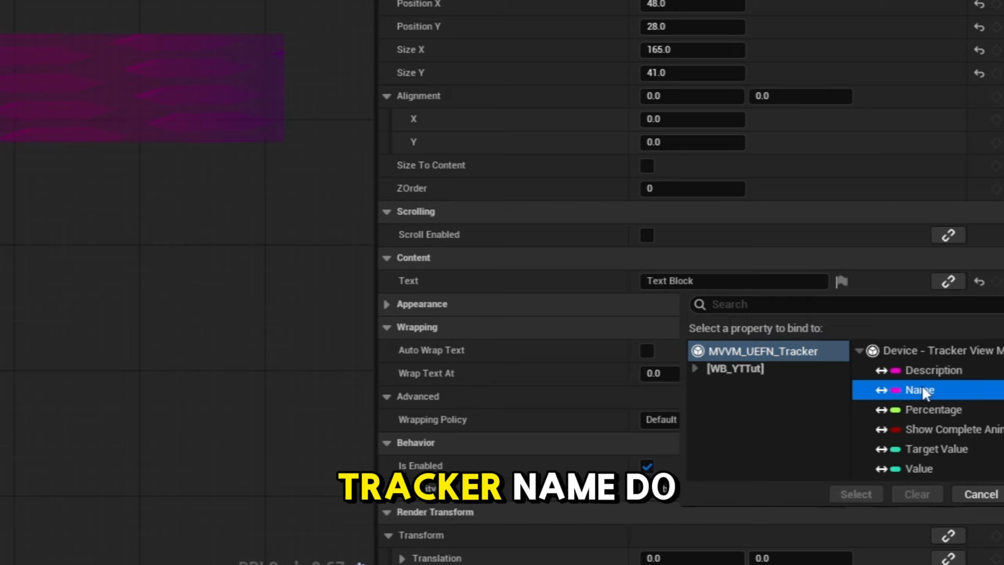
left_click(922, 385)
Step: Duplicate the title text block, place the copy just below it at X 48, Y 56, and set its text to Description
key("ctrl+d")
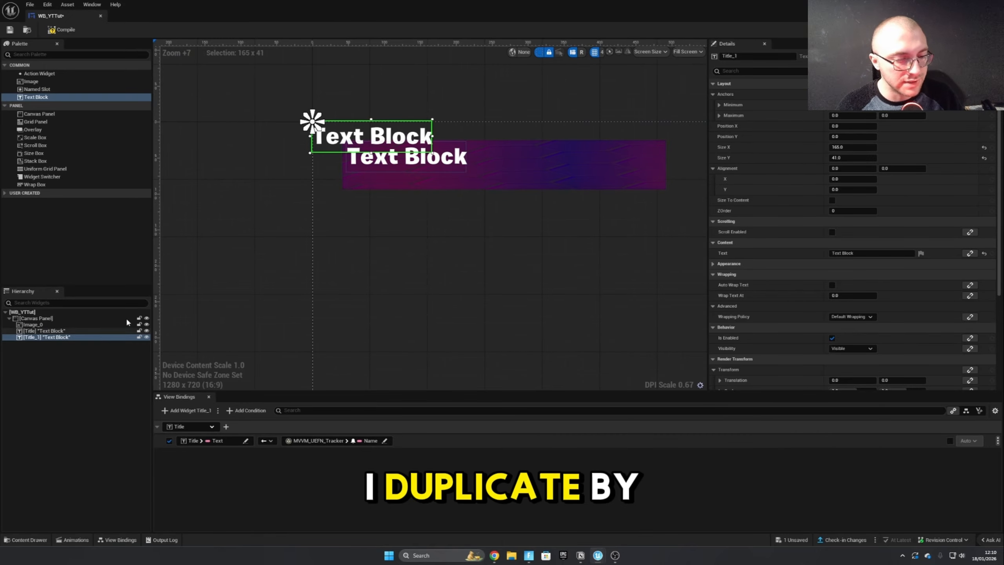
left_click(358, 162)
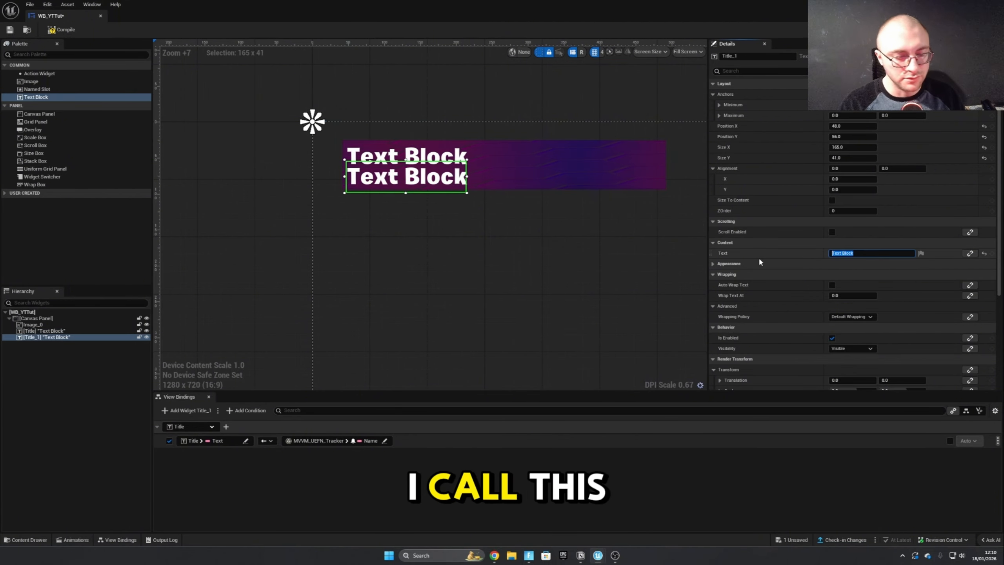
type("Desc")
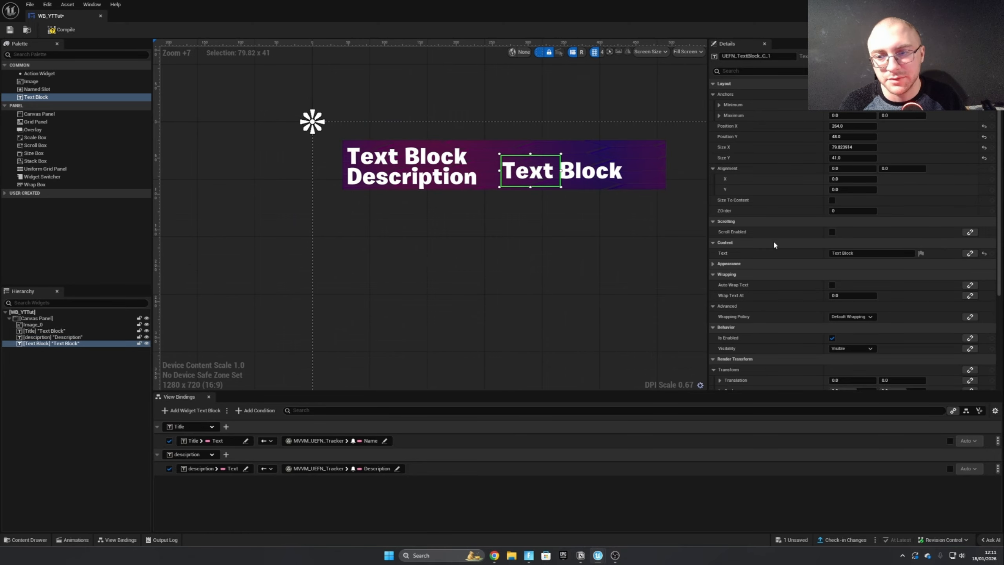
Step: Rename the new text block beside the title and description as Value
left_click(970, 166)
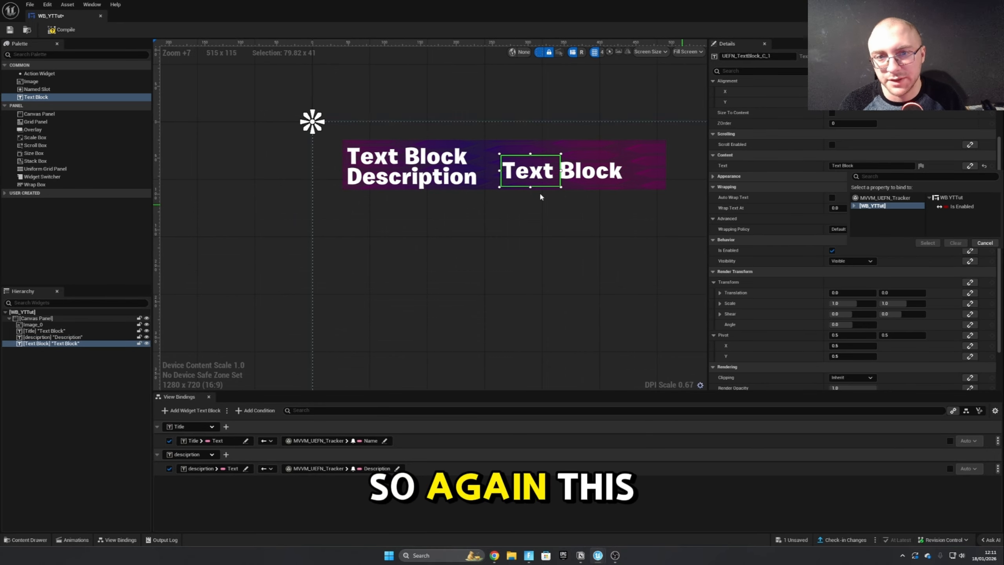
double_click(71, 344)
type("Value")
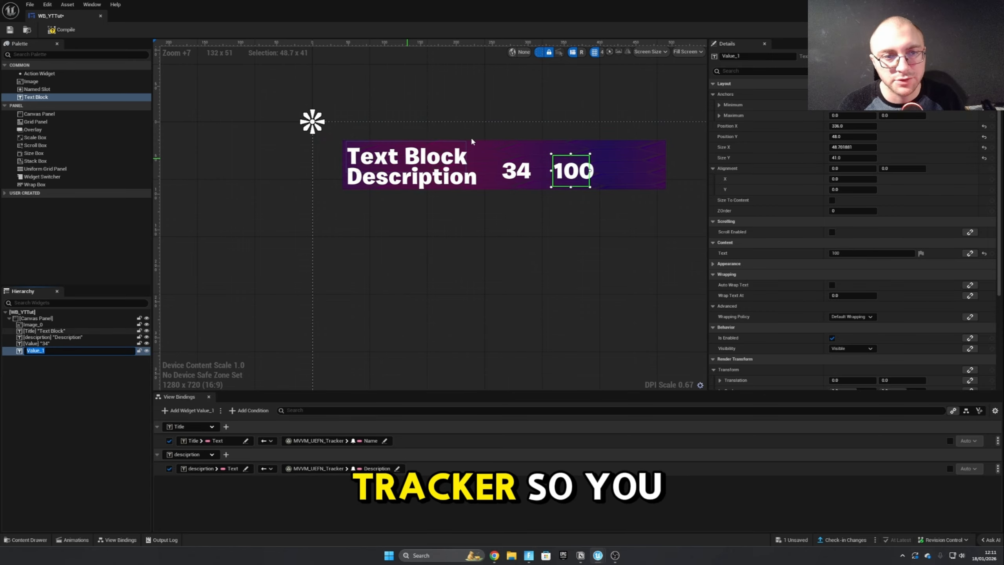
key("F2")
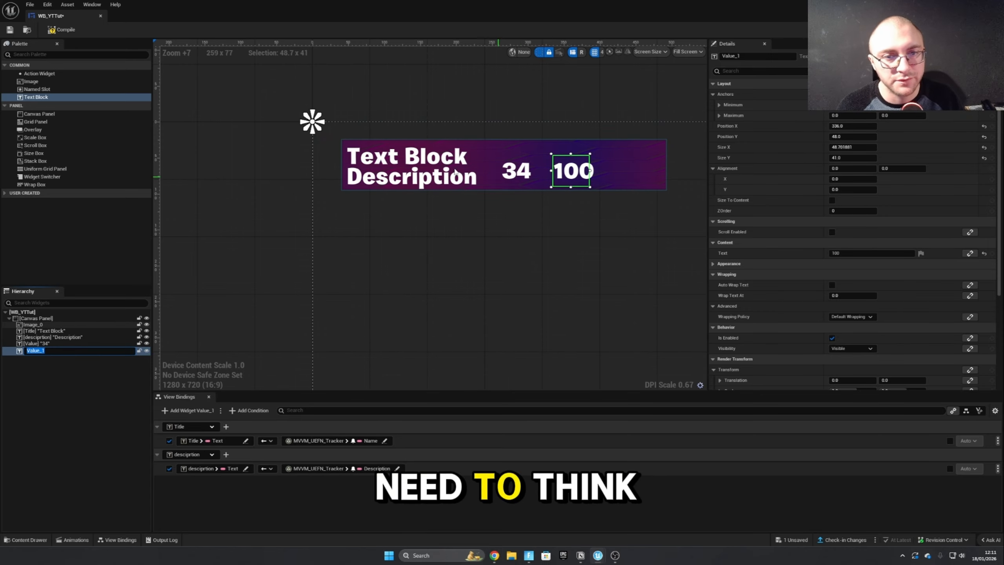
left_click(526, 226)
left_click(513, 170)
left_click(411, 176)
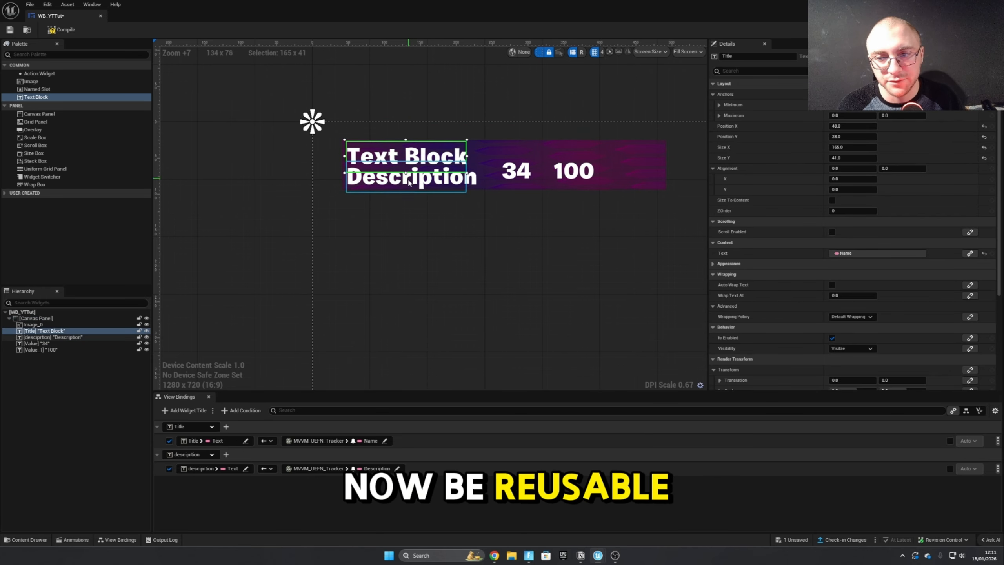
left_click(574, 171)
left_click(984, 253)
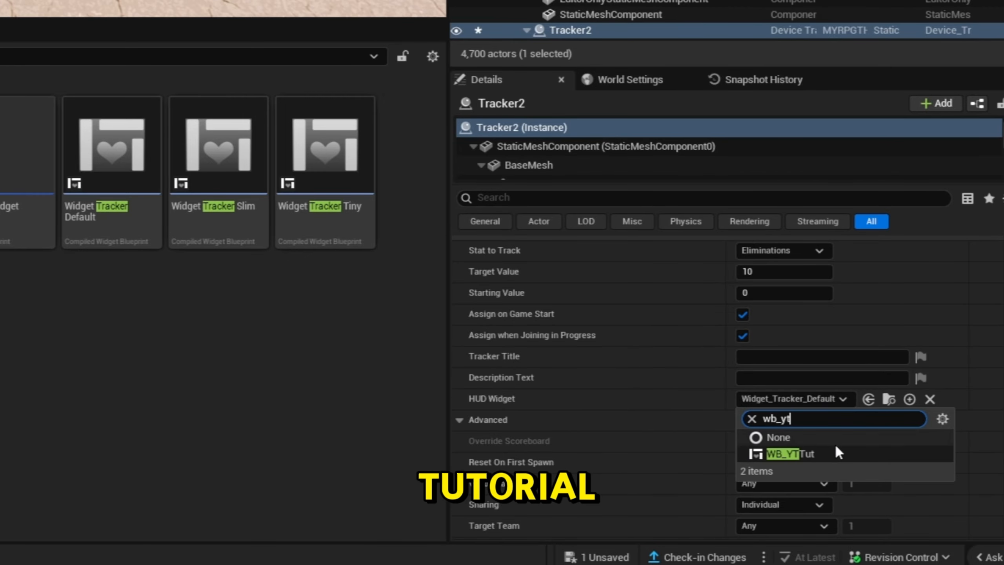
Step: Assign WB_YTTut as Tracker2's HUD Widget and open its Target Value for editing
left_click(834, 453)
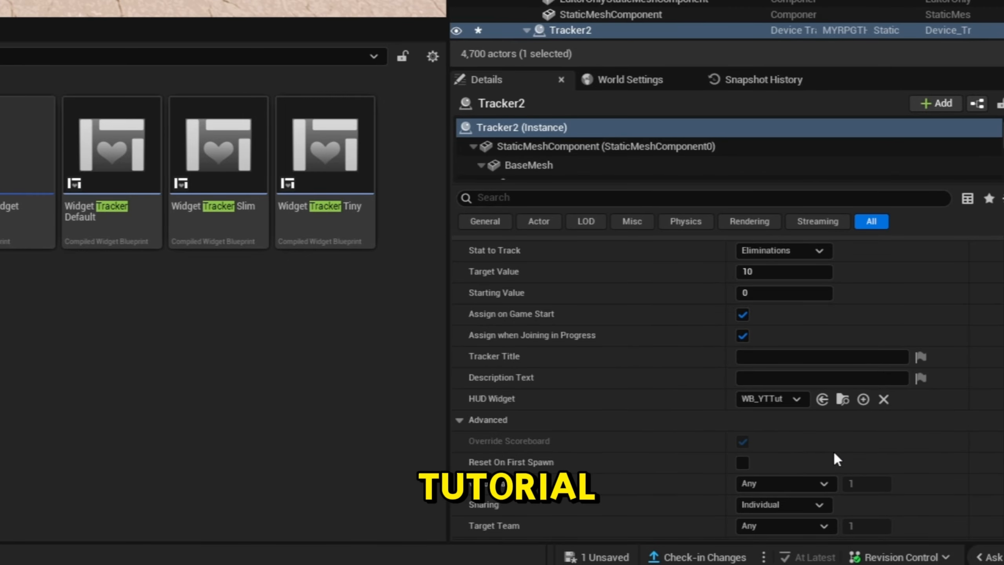
left_click_drag(793, 273, 824, 274)
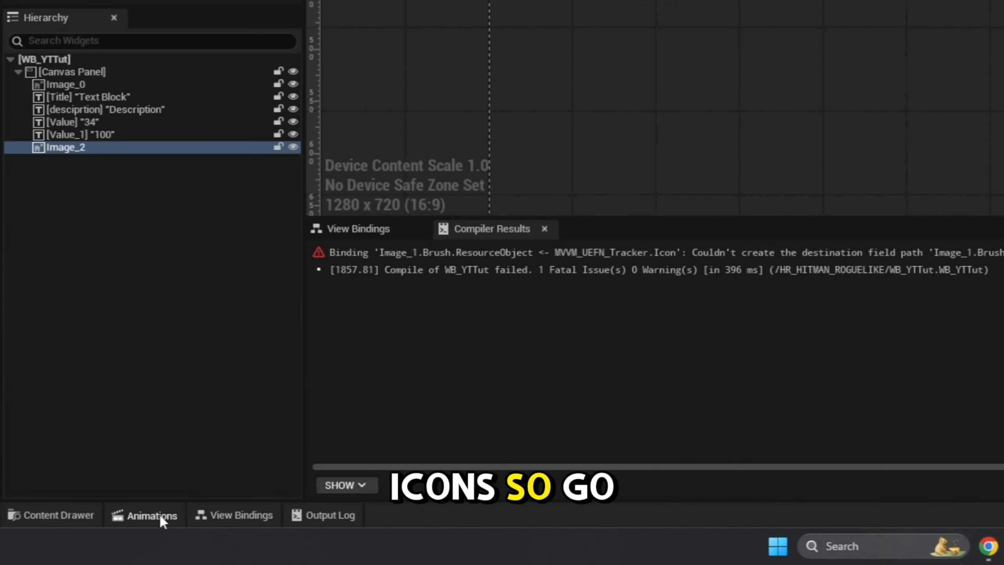
Step: Add a view binding for Image_2 and choose its Brush property as the bound field
left_click(82, 540)
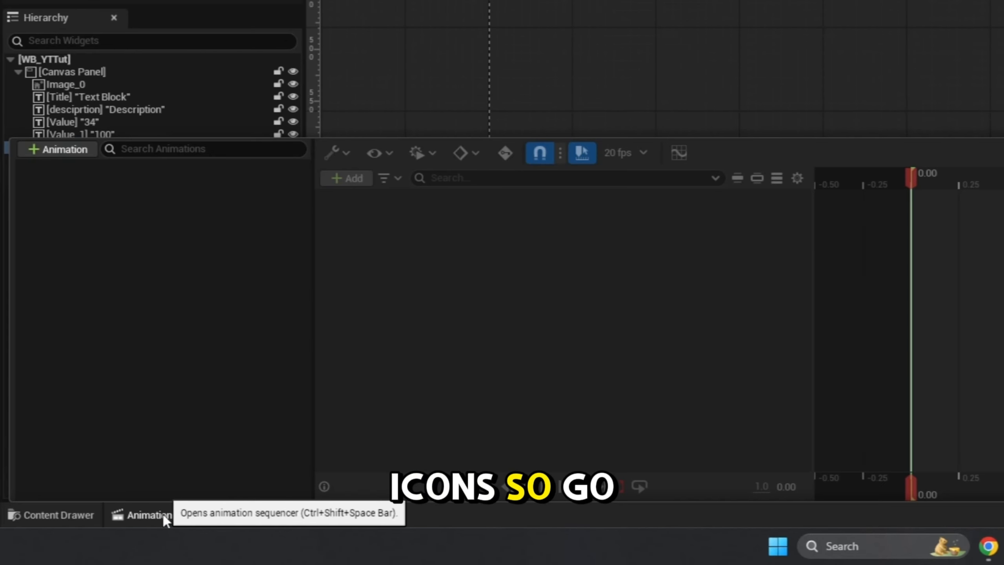
left_click(464, 34)
left_click(65, 147)
left_click(233, 517)
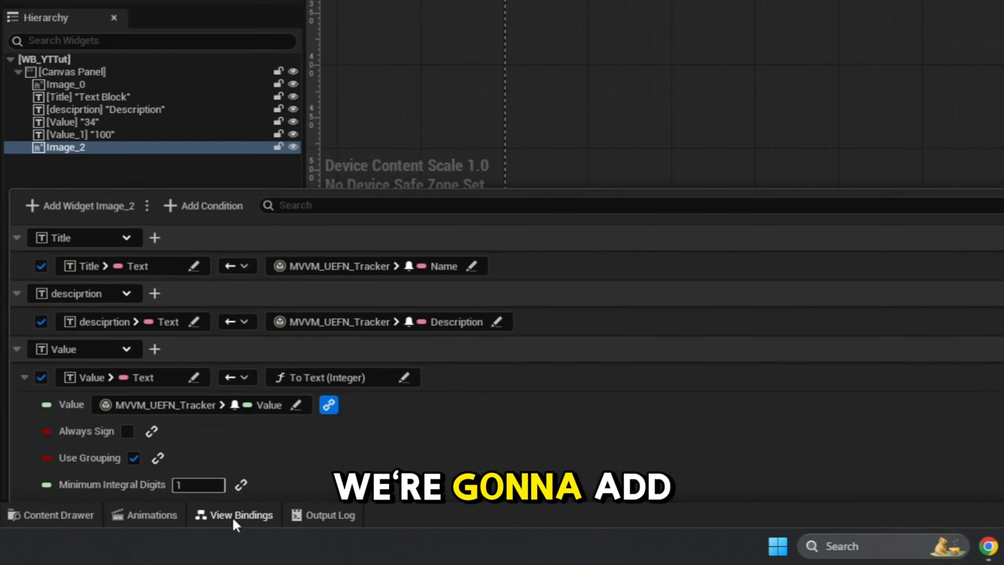
left_click(89, 154)
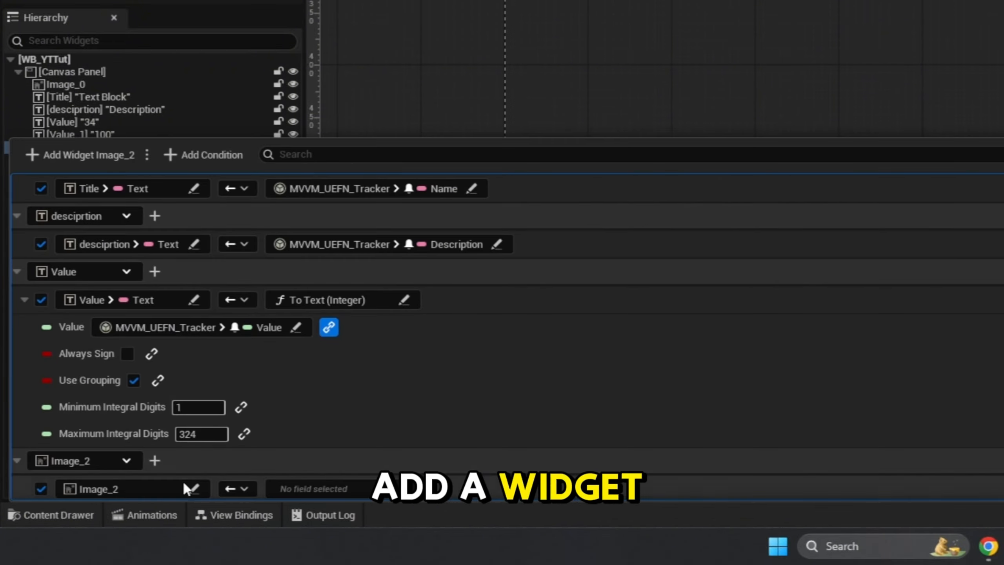
left_click(193, 487)
left_click(283, 318)
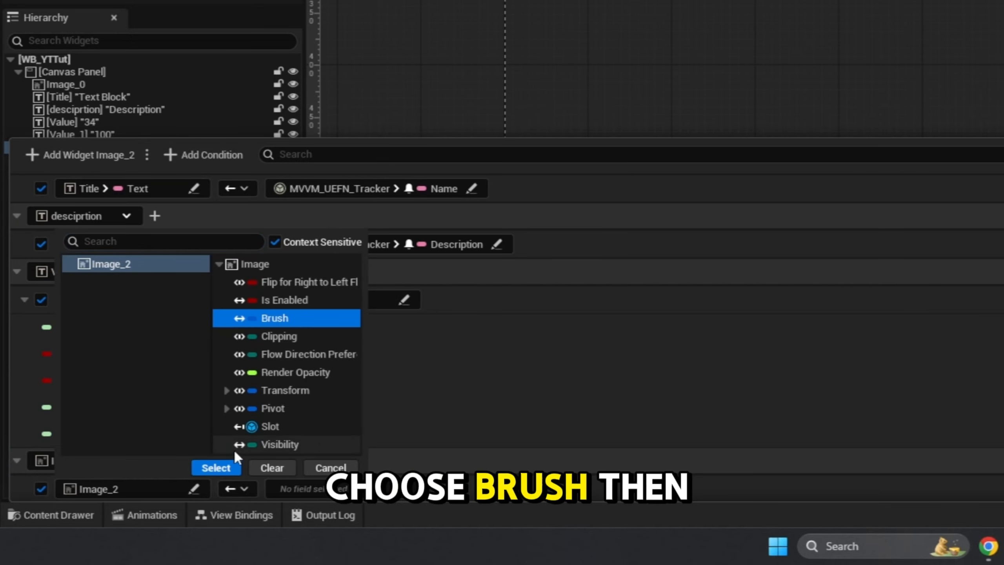
left_click(216, 468)
Step: Set the source of the Image_2 Brush binding to the conversion function Make Image Brush from Texture
left_click(328, 321)
left_click(362, 389)
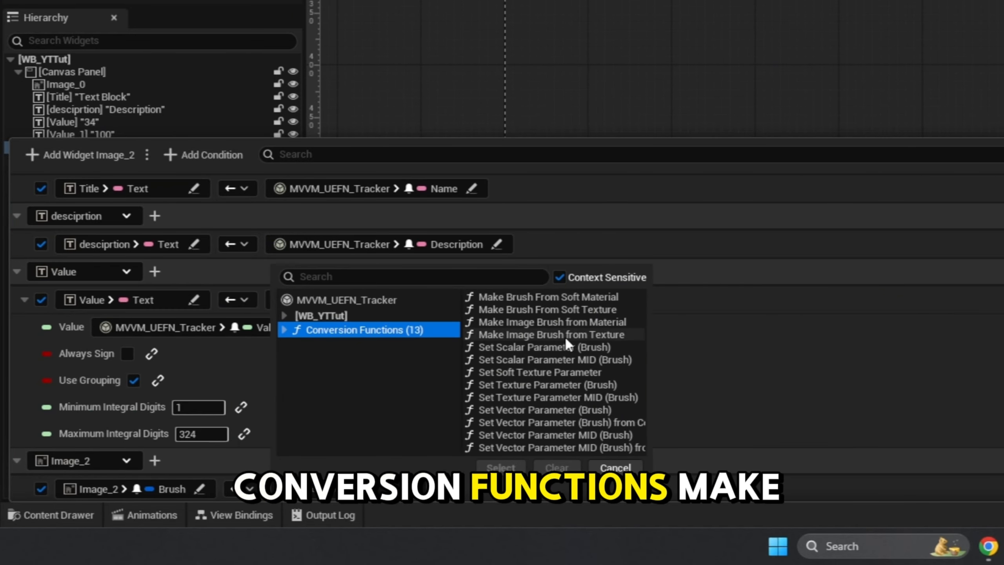
double_click(571, 331)
scroll(241, 403, "down", 3)
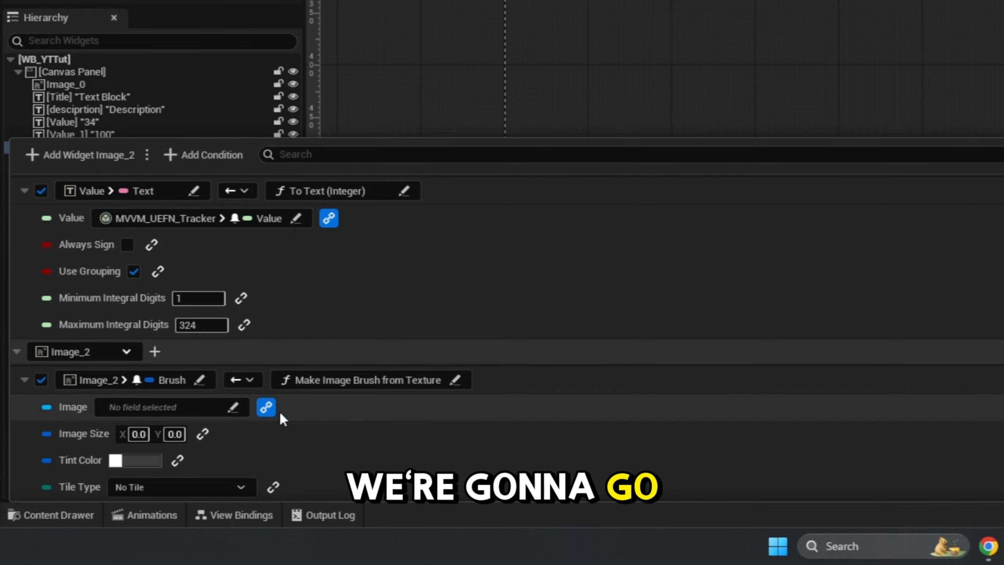
Step: Bind the brush function's Image input to Icon in MVVM_UEFN_Tracker
left_click(233, 407)
left_click(194, 278)
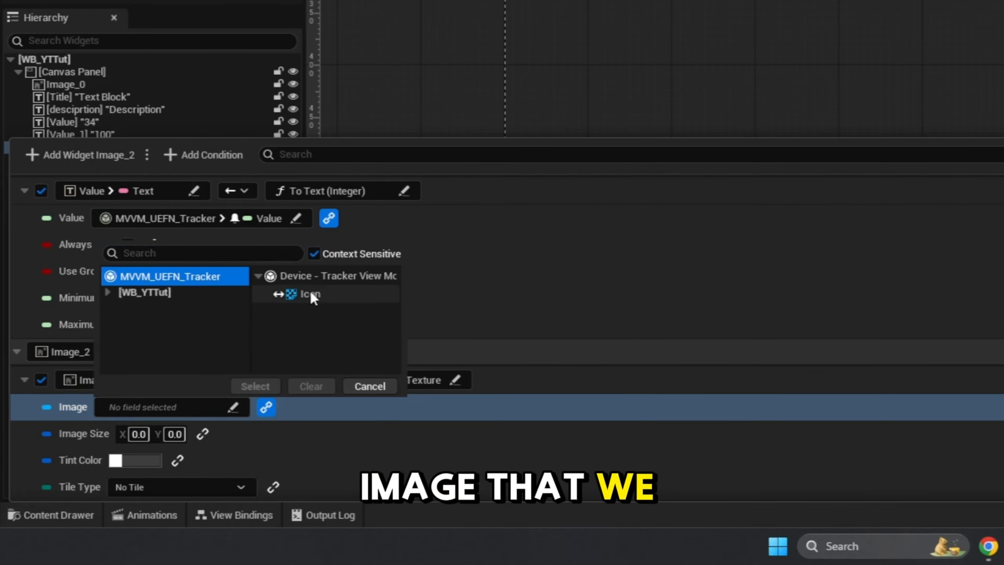
left_click(310, 291)
left_click(256, 386)
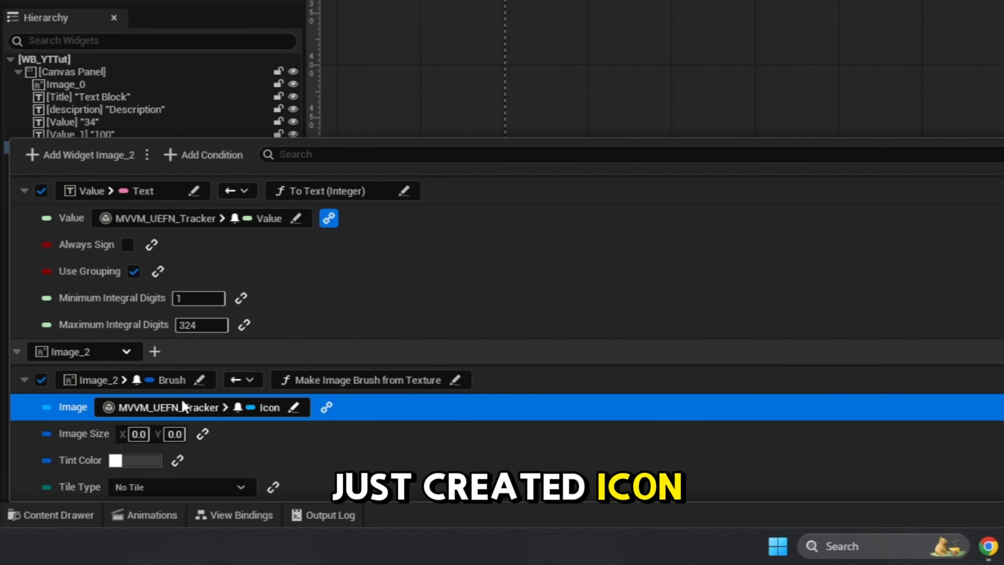
Step: Set the Image Size of the Image_2 brush binding to 80 by 80
left_click(202, 434)
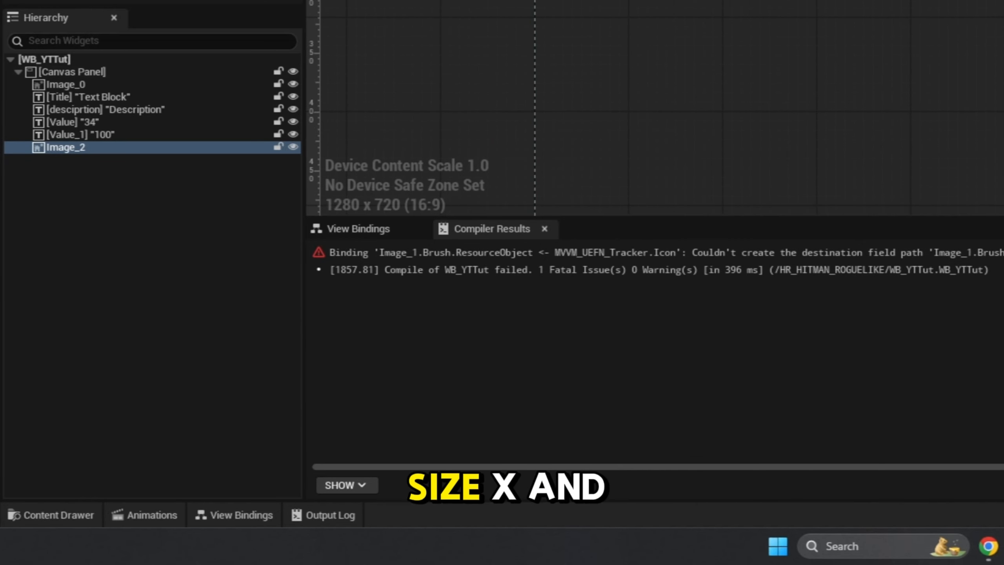
left_click(234, 515)
left_click(141, 434)
type("80")
key("Tab")
type("80")
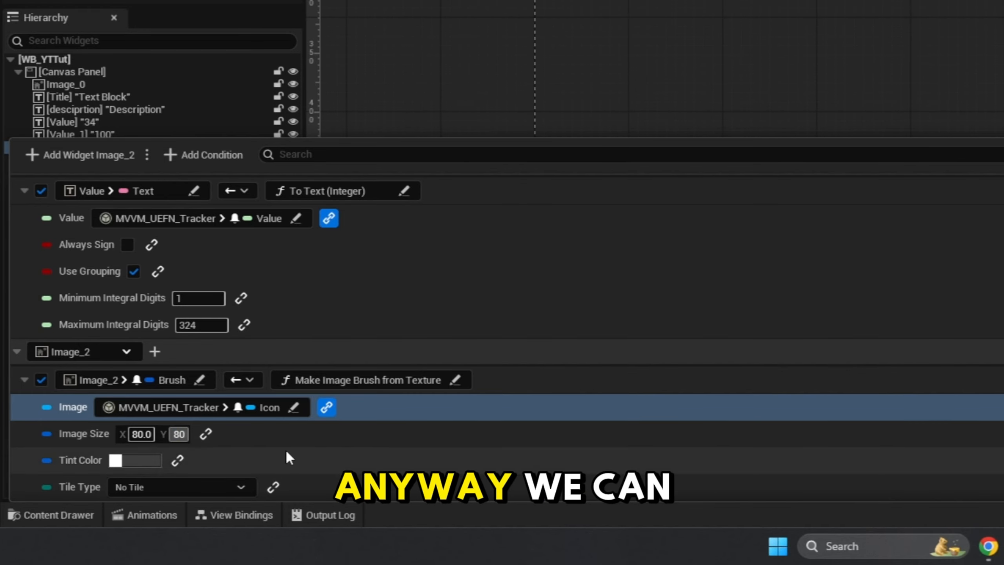
Step: Bind the brush function's Tint Color to Color in MVVM_UEFN_Tracker
left_click(178, 460)
left_click(245, 455)
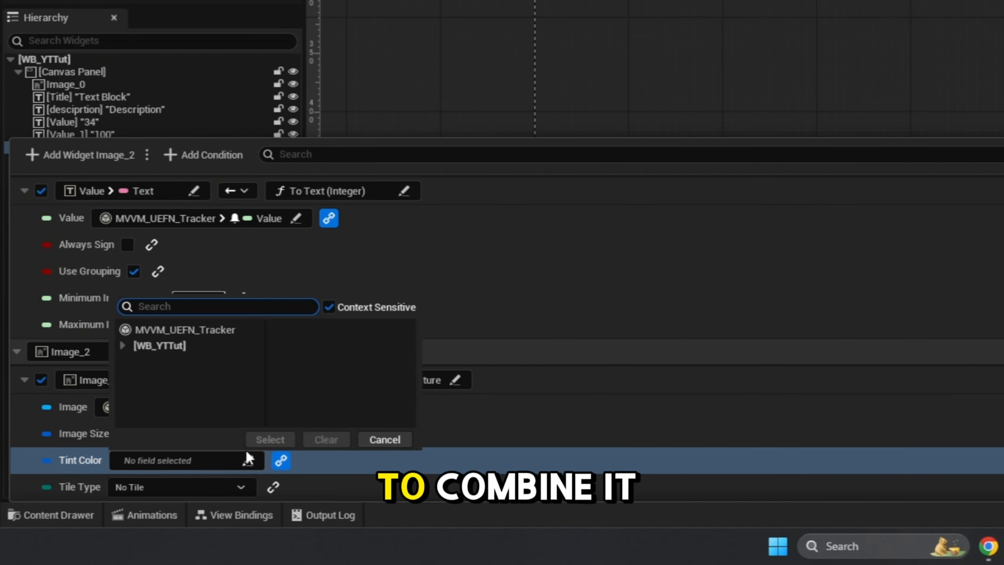
left_click(186, 329)
left_click(194, 344)
left_click(312, 347)
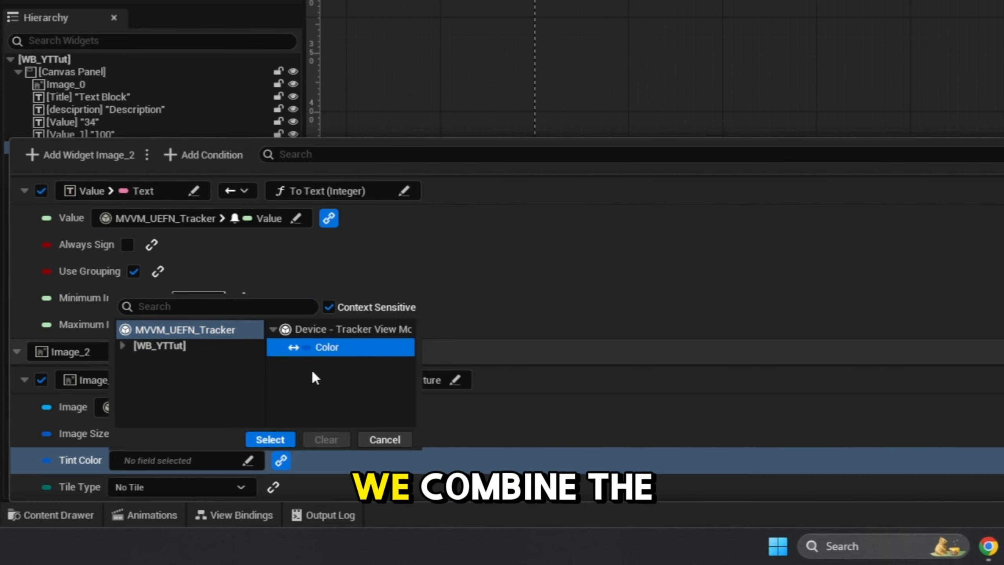
left_click(270, 439)
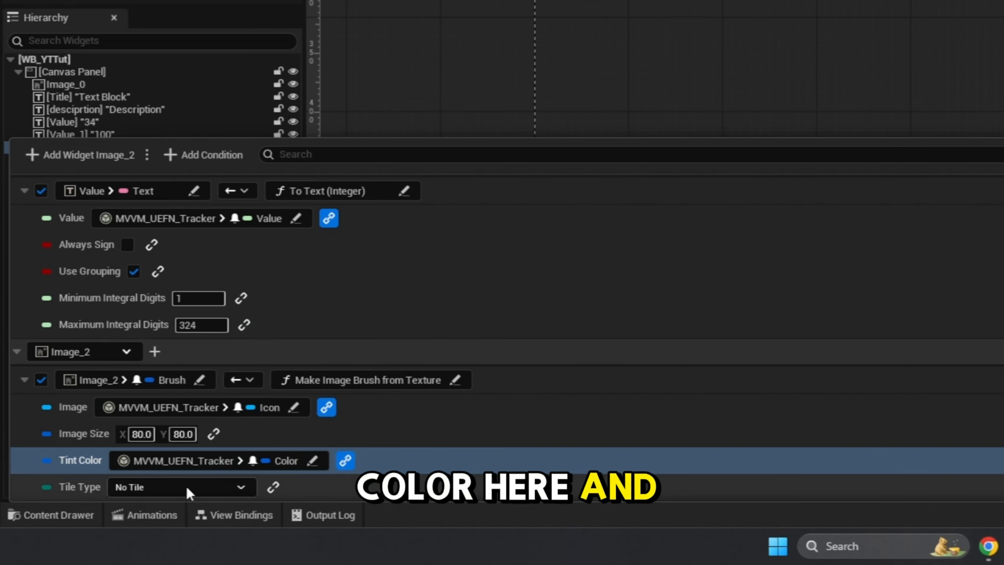
left_click(205, 494)
left_click(198, 488)
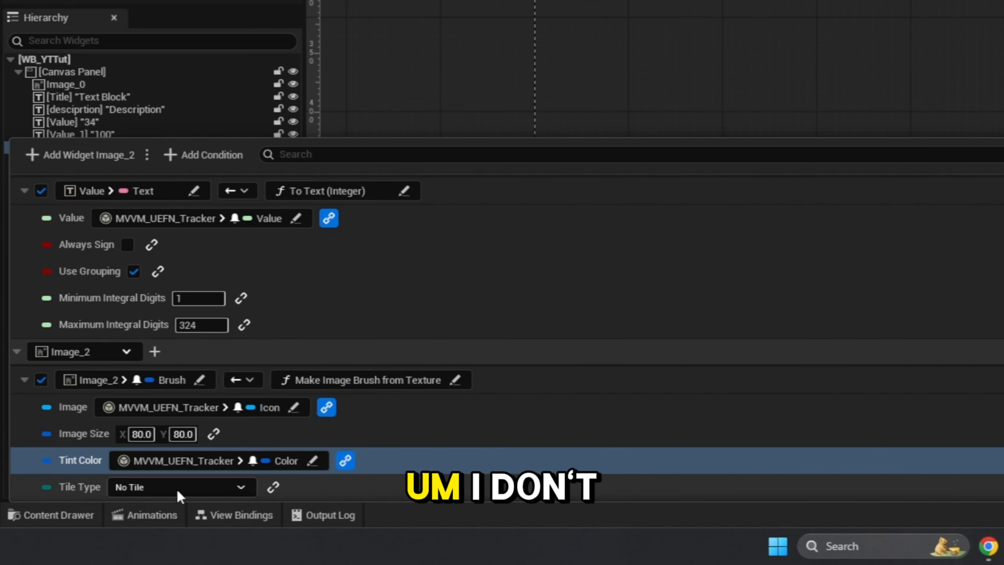
Step: Return to the level editor, review Tracker2's remaining settings and delete the tracker from the level
left_click(702, 2)
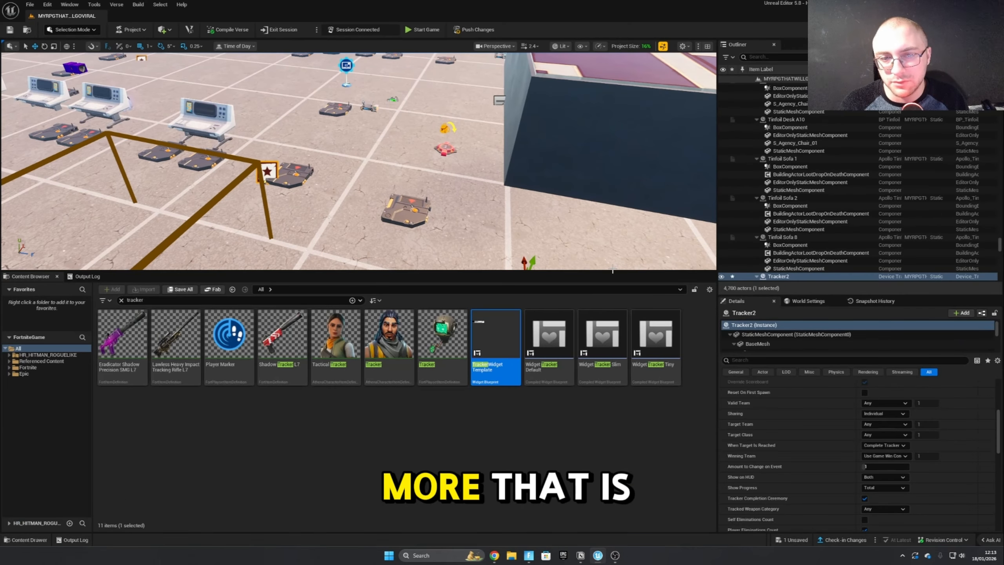
scroll(836, 456, "down", 5)
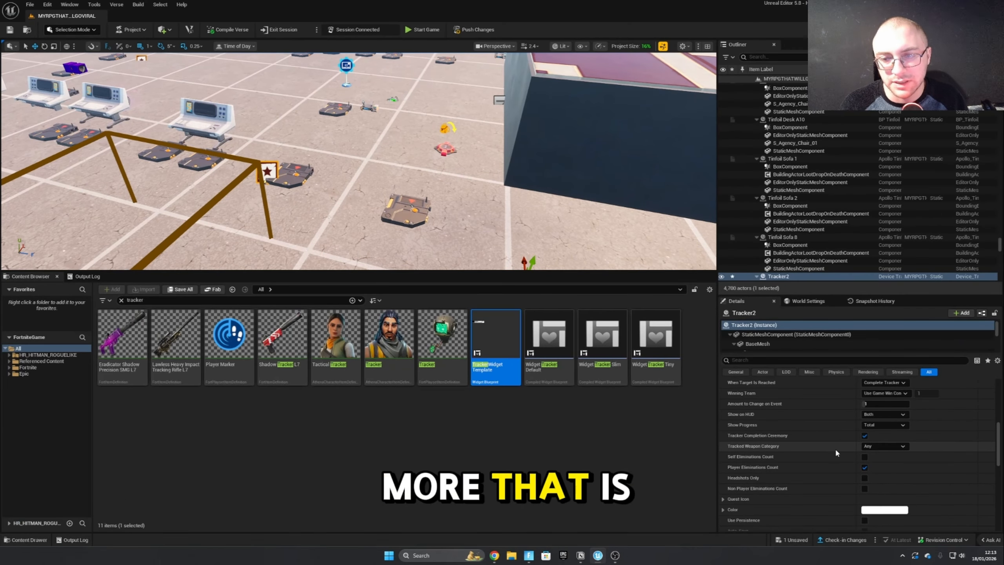
right_click_drag(498, 208, 561, 253)
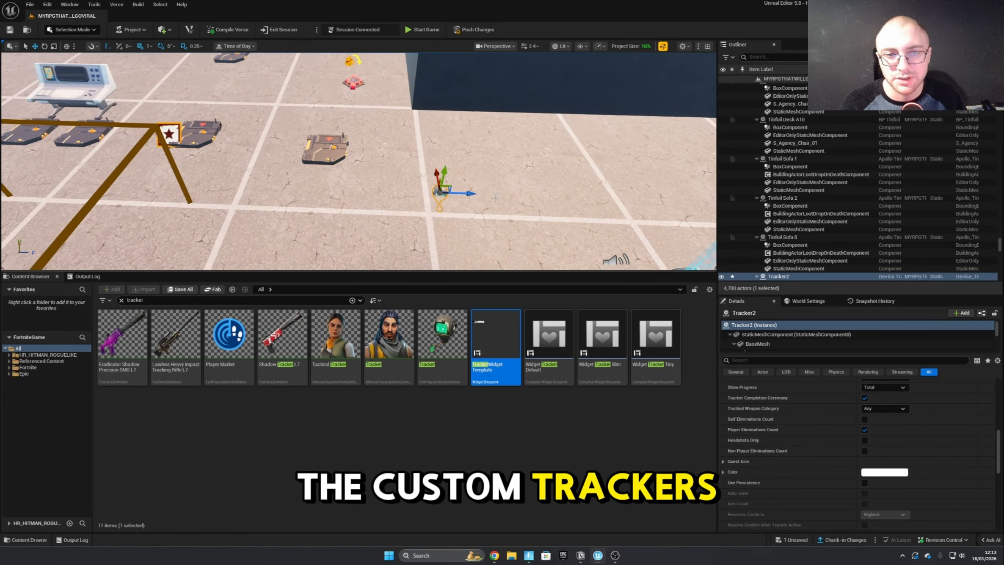
key("Delete")
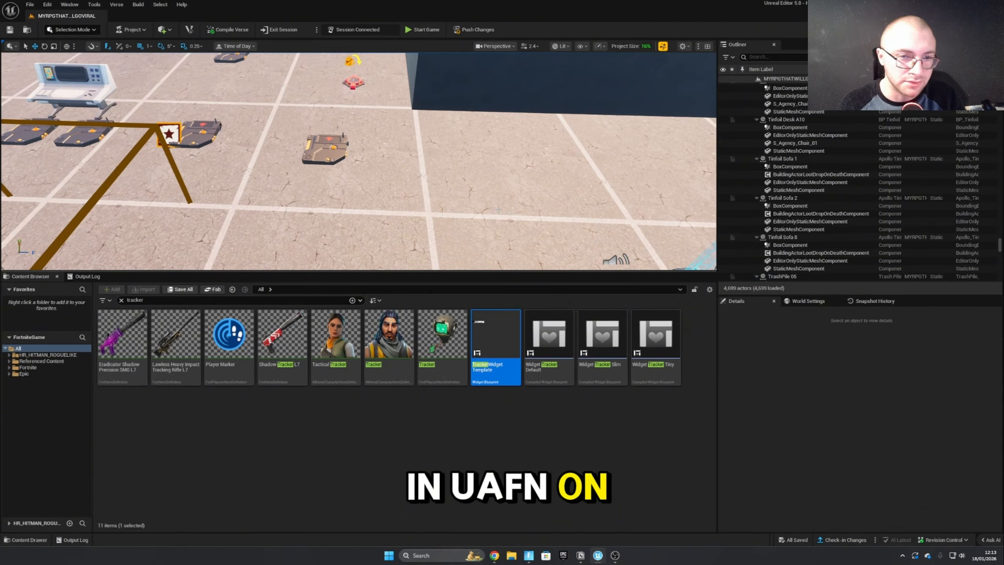
left_click(31, 5)
left_click(93, 103)
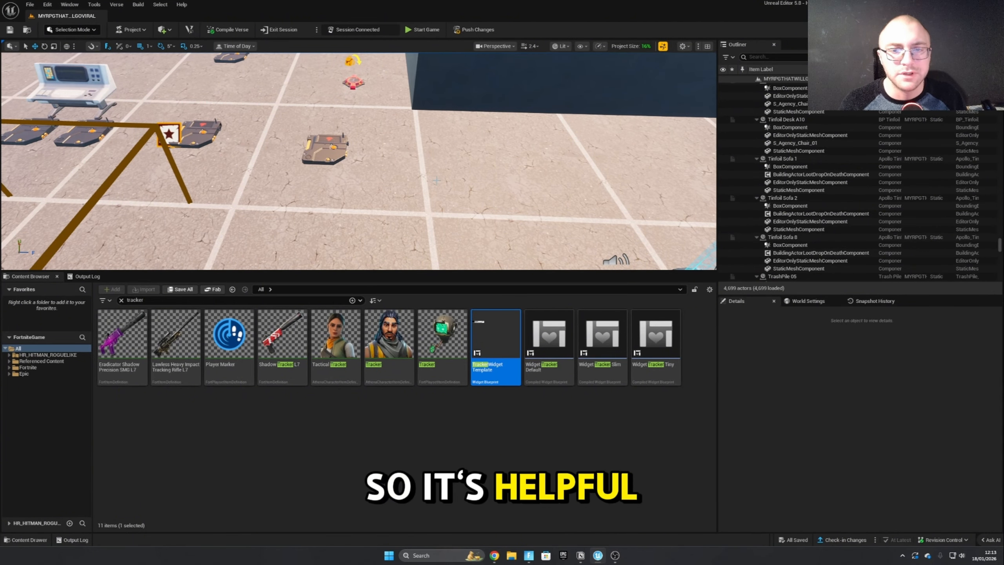